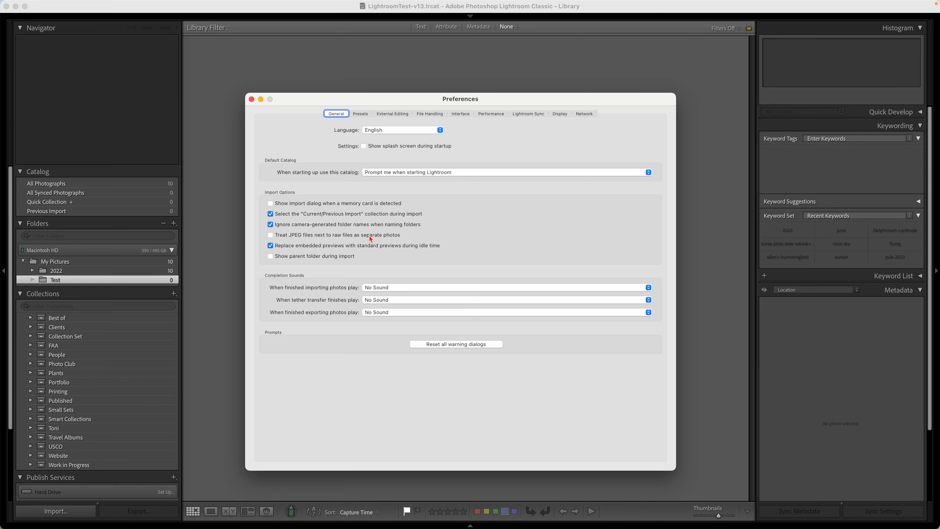
Close the preferences and start an import from the 101NCZ_8 folder on the NIKON Z 8 card.
click(252, 100)
click(74, 511)
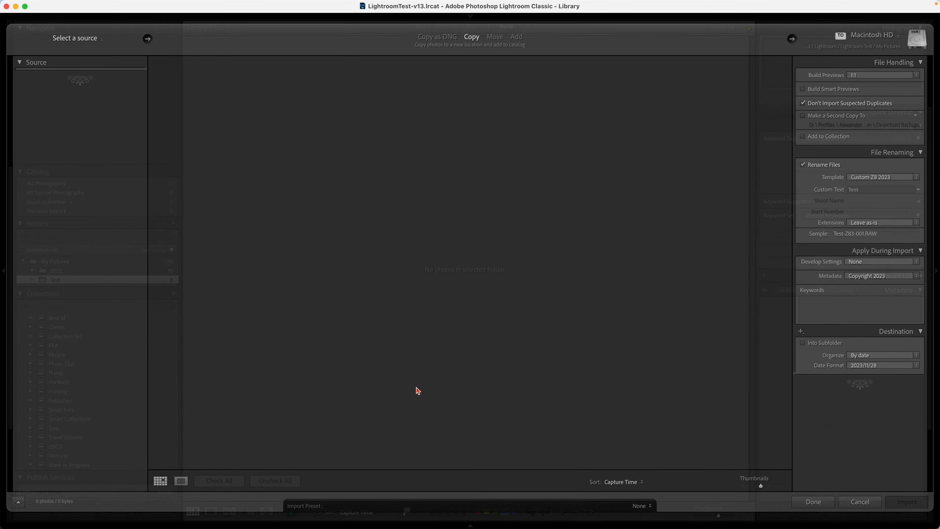
click(60, 137)
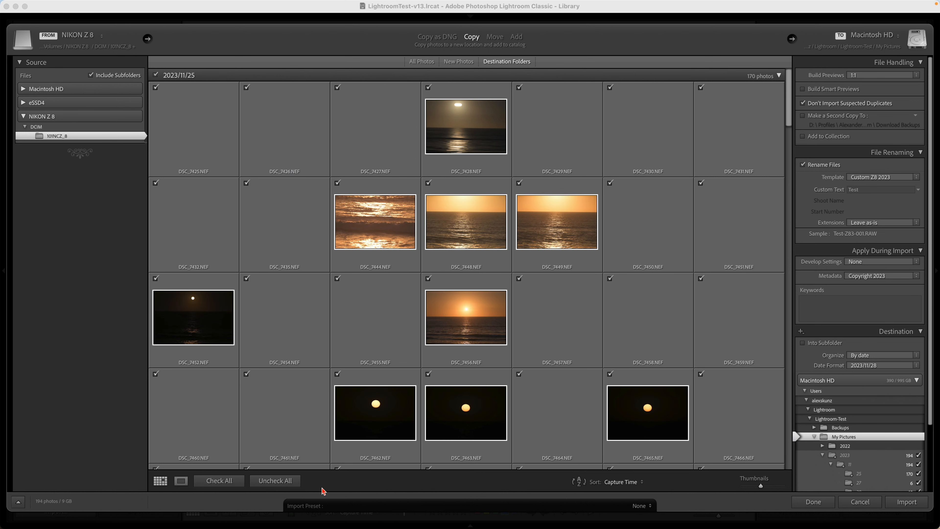
Uncheck all photos, group them by destination folder, collapse the 2023/11/25 and 2023/11/27 groups, and check only the 2023/11/28 group.
click(274, 481)
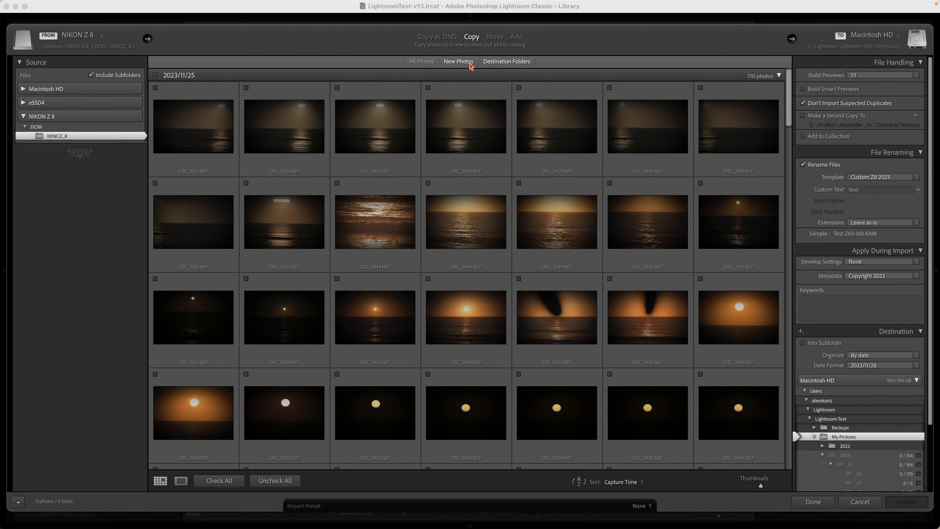
click(509, 62)
click(511, 63)
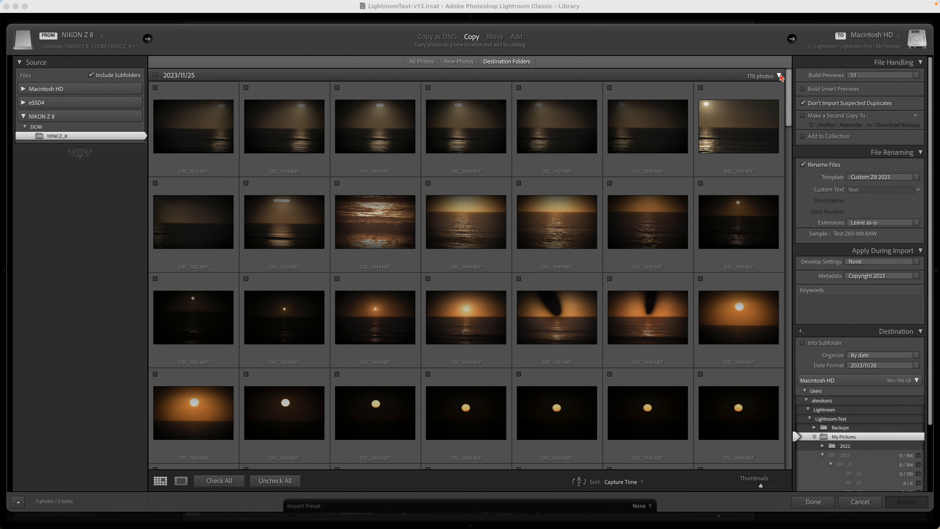
click(780, 76)
click(779, 88)
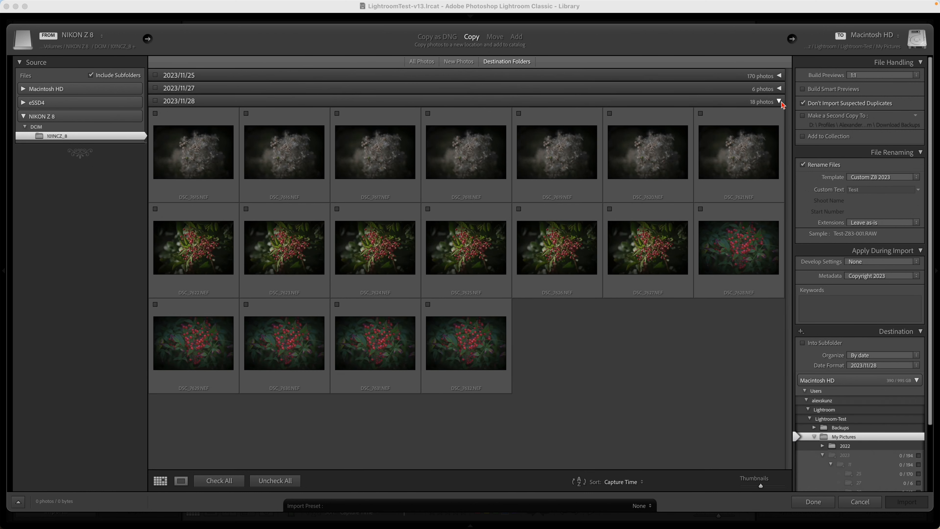
click(156, 101)
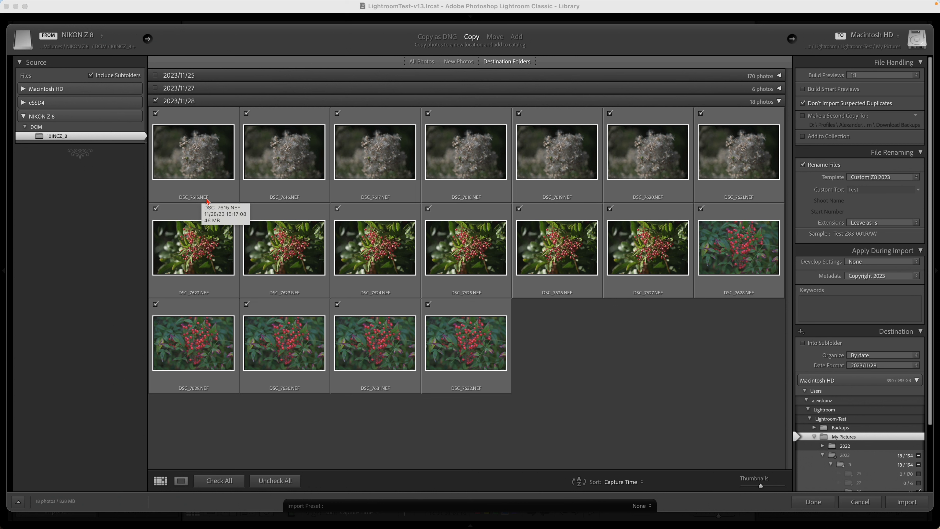
Reveal DSC_7615.NEF in Finder and examine which raw and JPEG files are on the card.
right_click(203, 150)
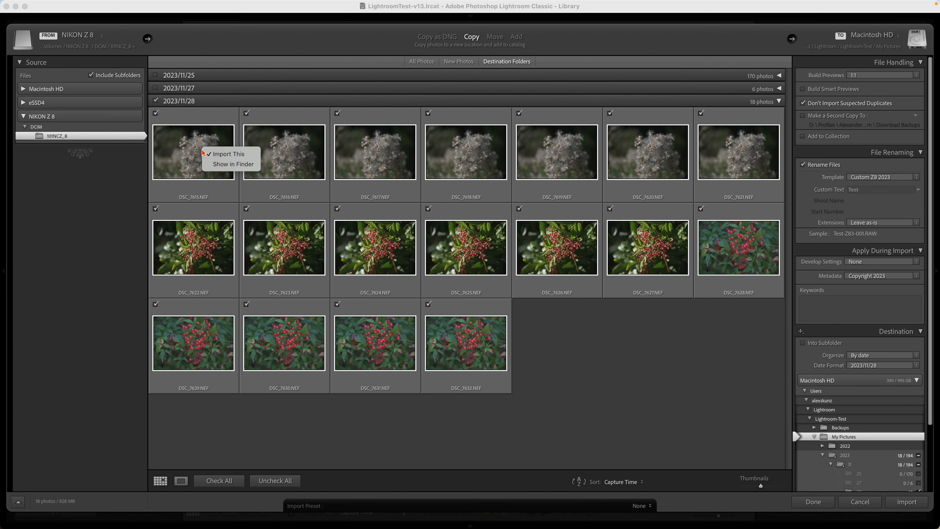
click(221, 164)
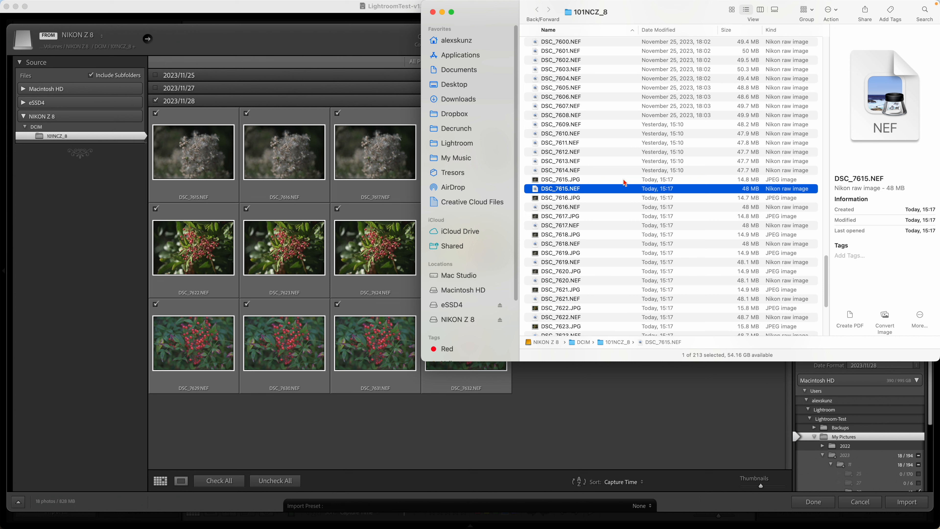
scroll(593, 146, up, 10)
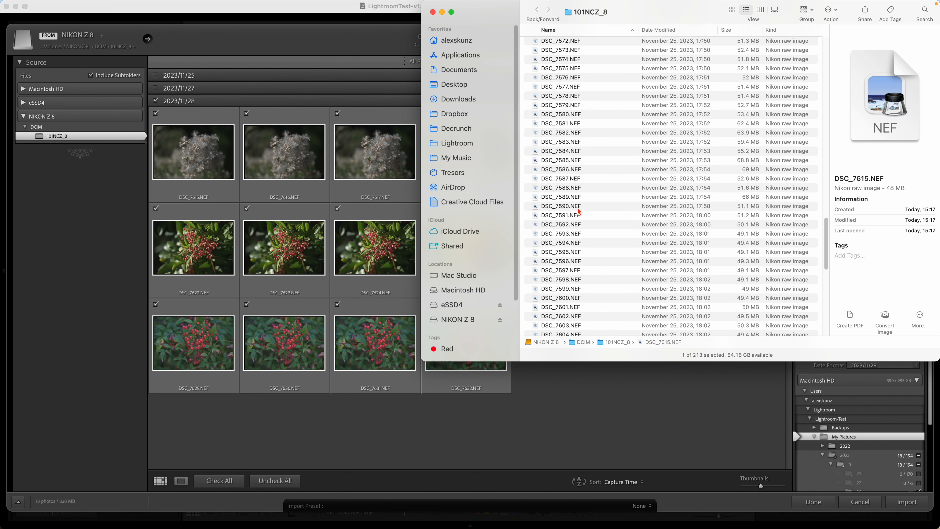
scroll(577, 200, down, 10)
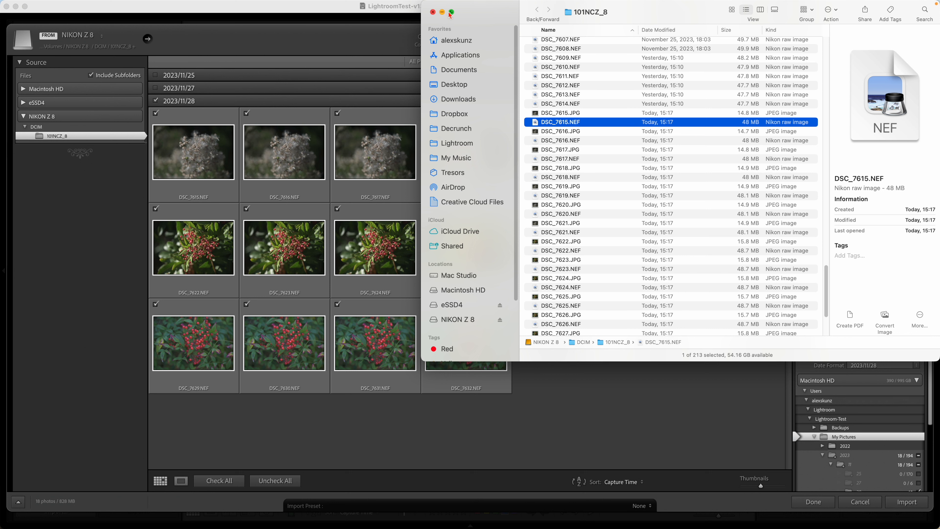
click(433, 12)
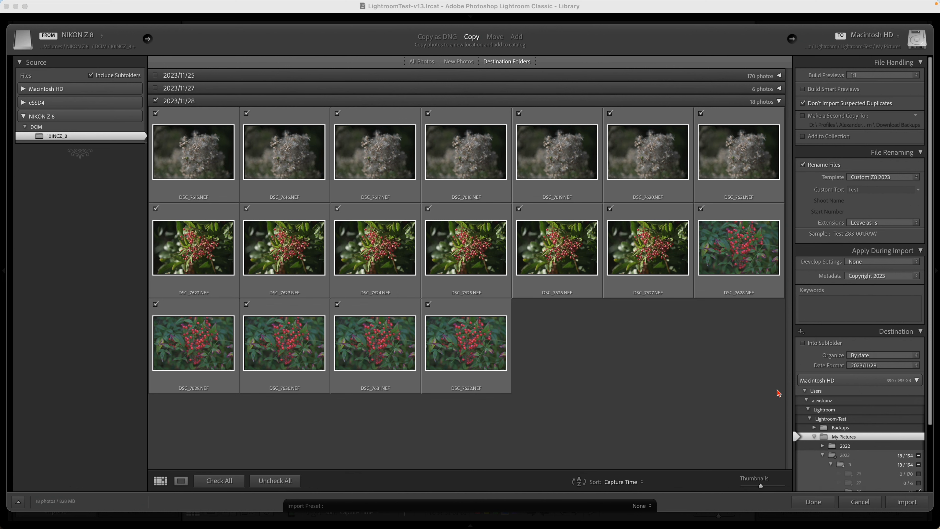
Import the checked photos and rename the imported folder 28 as "raw+JPEG Files".
click(907, 501)
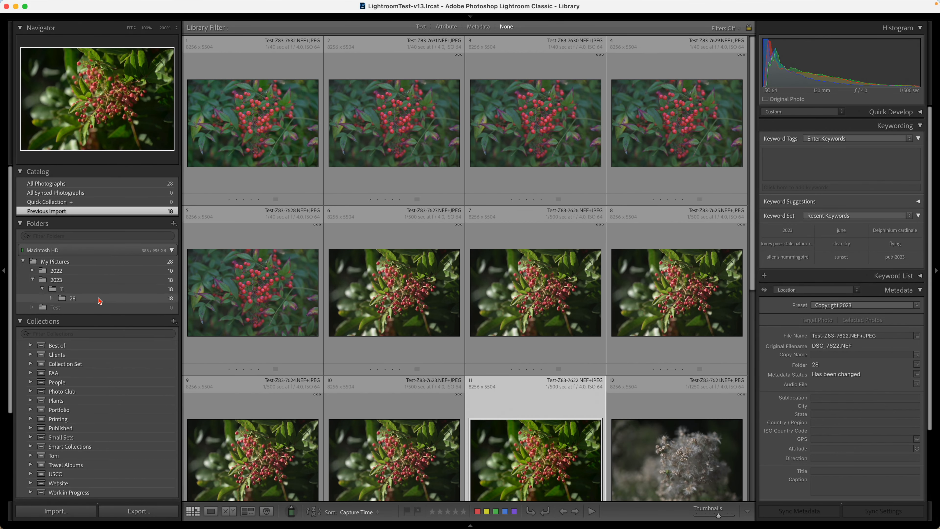
click(95, 300)
right_click(87, 299)
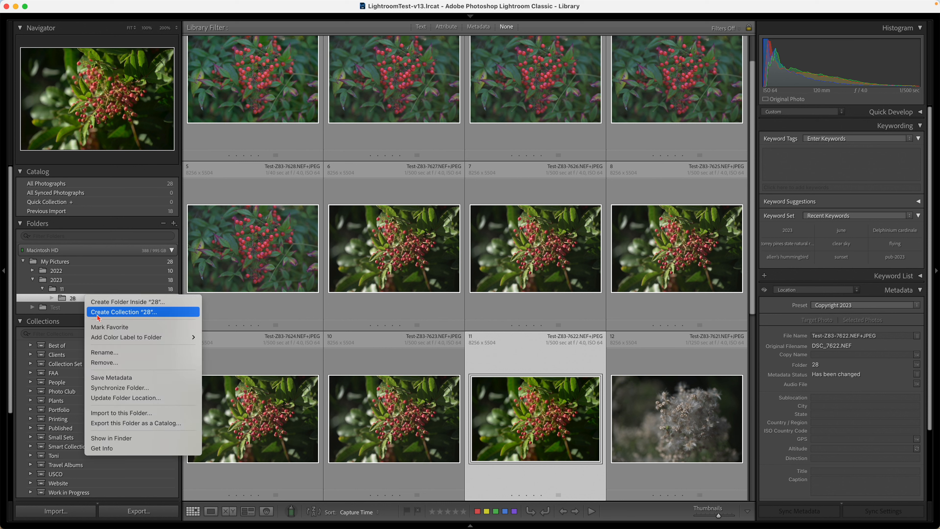
click(118, 352)
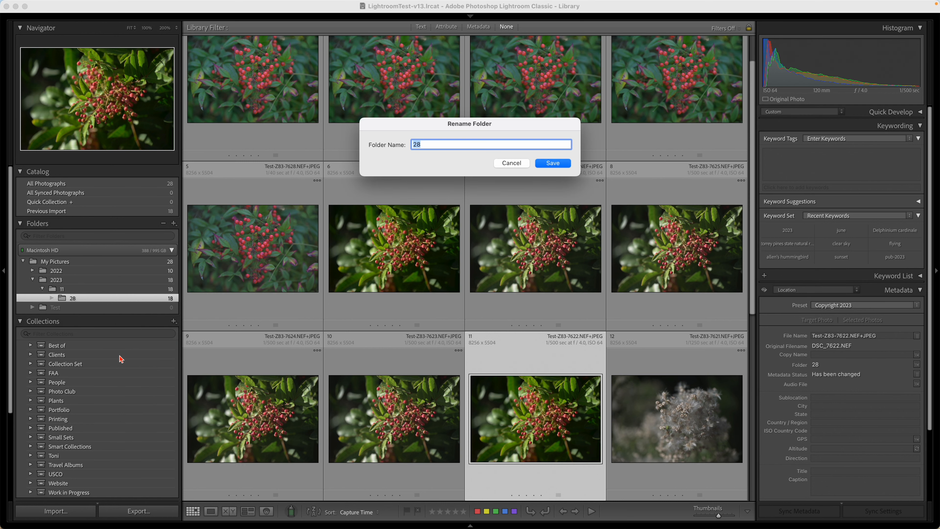
text(raw+)
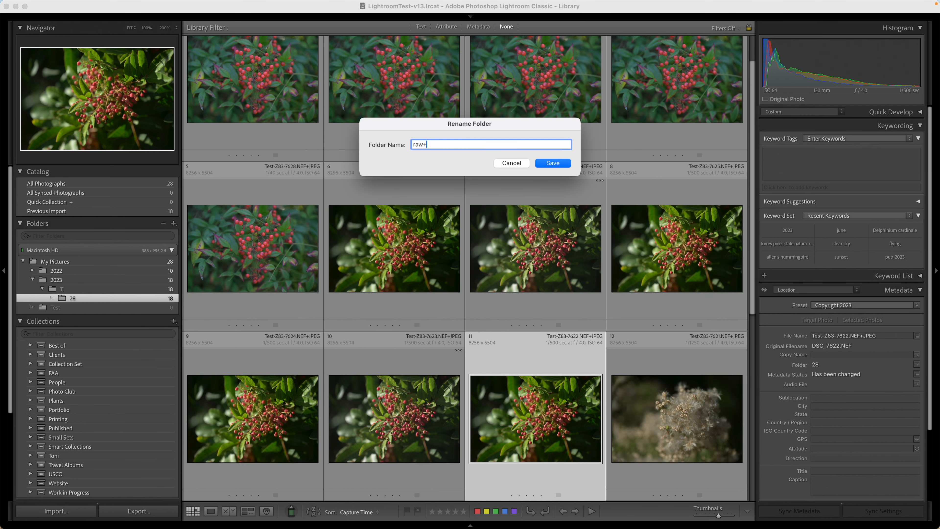
text(JPEG Files)
key(Return)
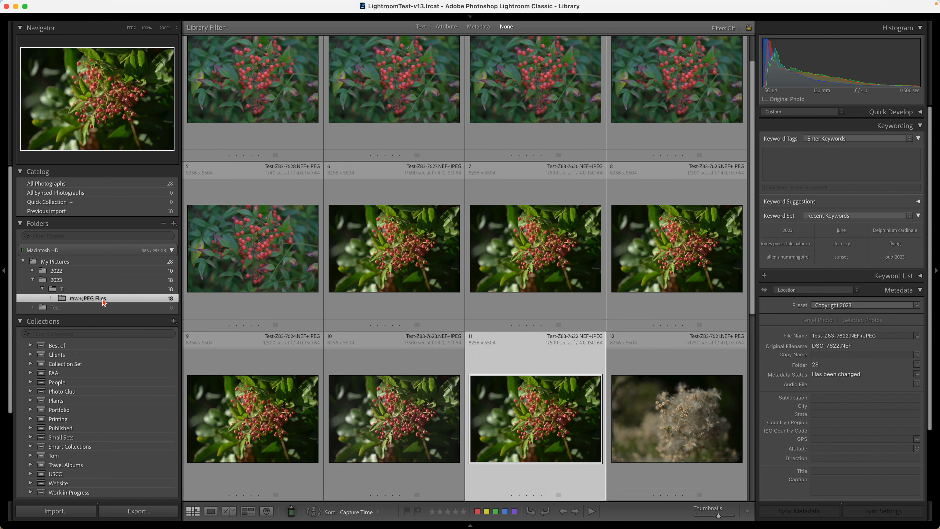
Set the library grid extras to Expanded Cells in the view options for the imported photos.
scroll(277, 254, up, 3)
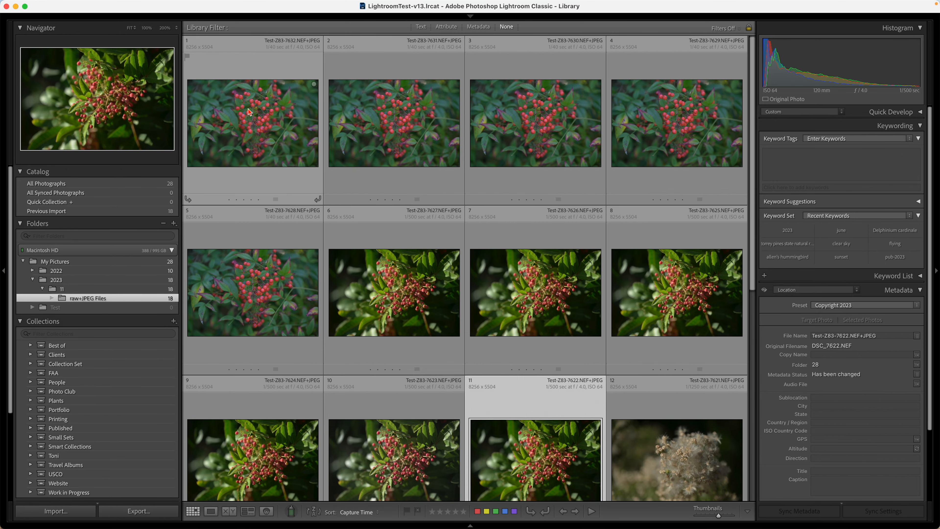
click(266, 117)
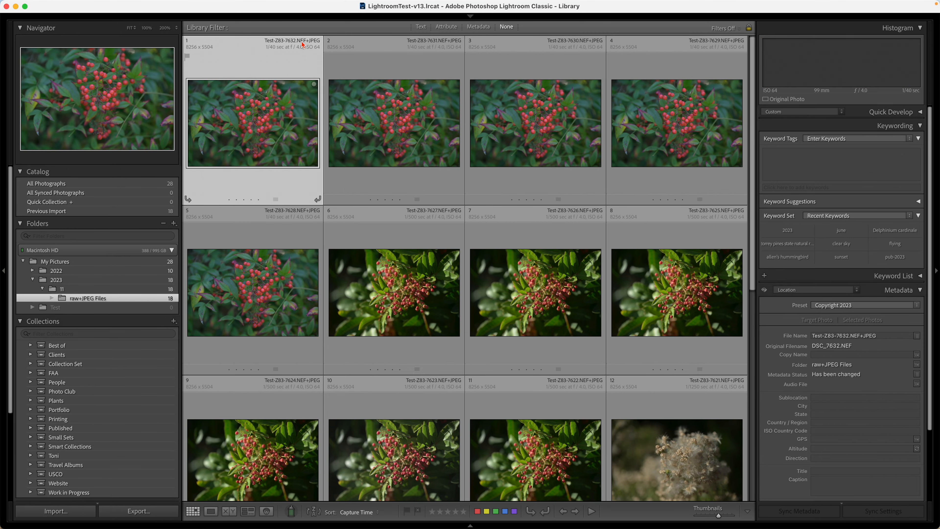
right_click(272, 148)
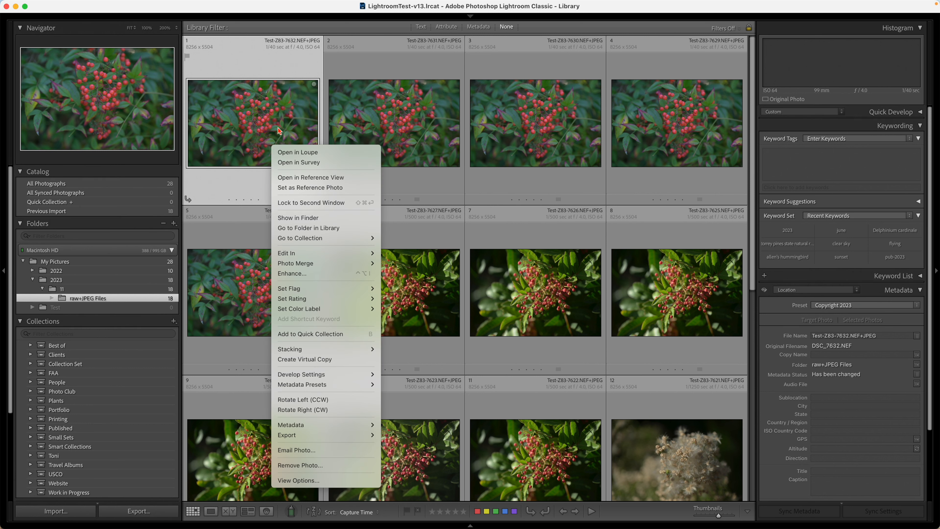
click(309, 480)
click(478, 137)
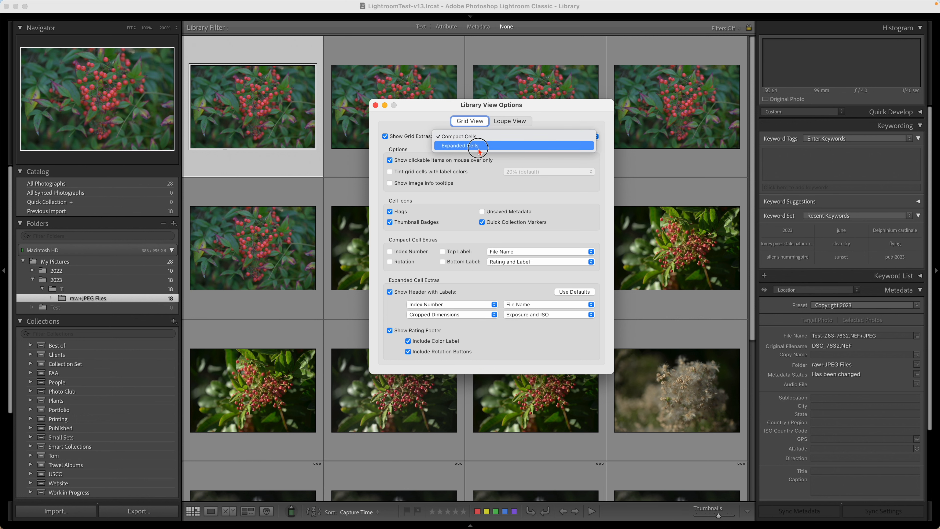
click(478, 146)
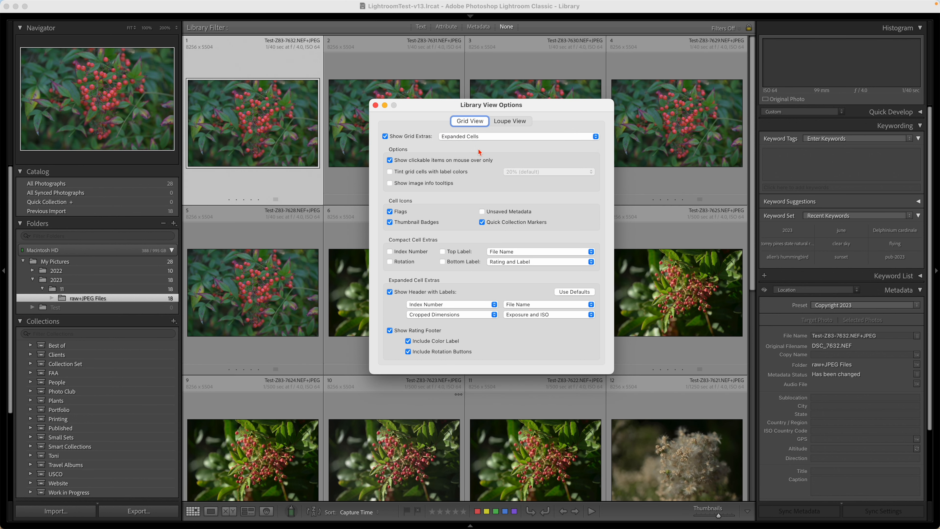
click(375, 105)
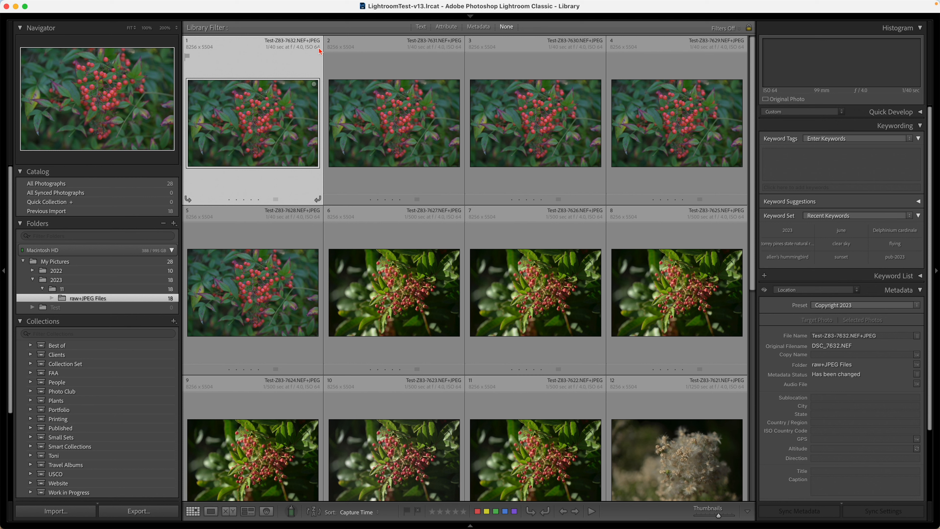
click(406, 119)
click(262, 102)
Reveal the raw+JPEG Files folder in Finder, open it, and enlarge the window to list all its files.
right_click(97, 300)
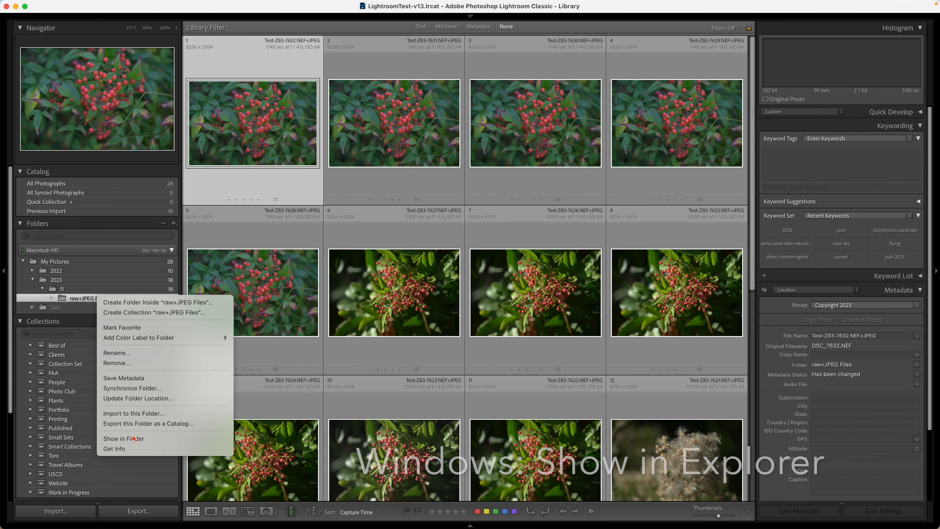
click(123, 438)
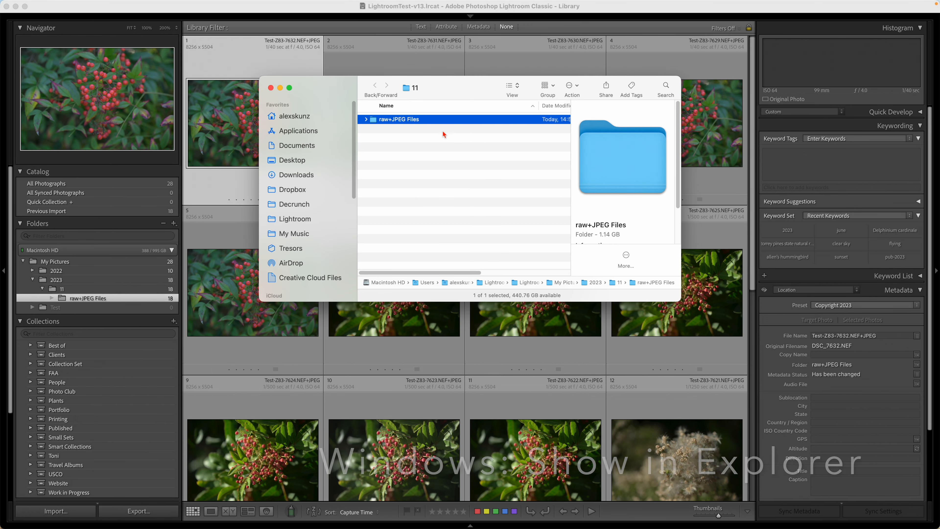
double_click(431, 124)
drag(654, 301, 665, 491)
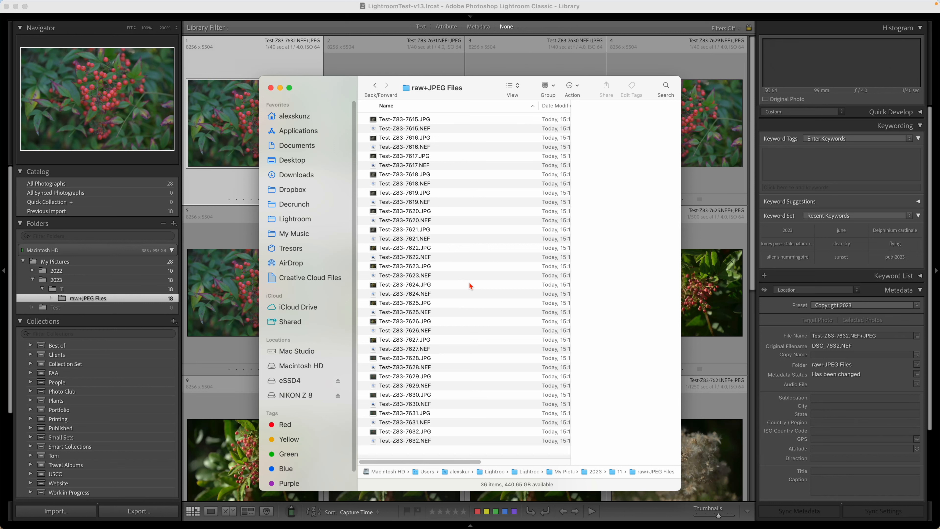
Search the raw+JPEG Files folder for files whose name contains ".jpg".
click(666, 86)
text(.jpg)
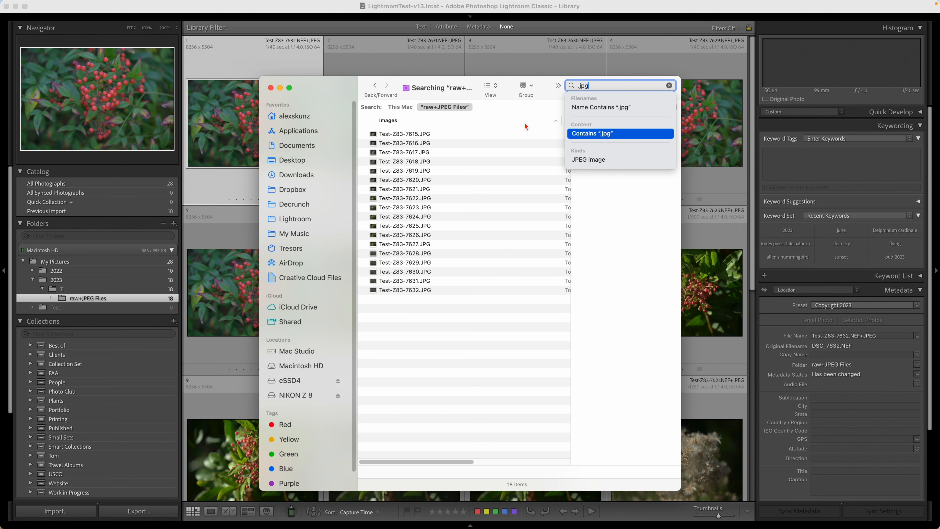
click(597, 111)
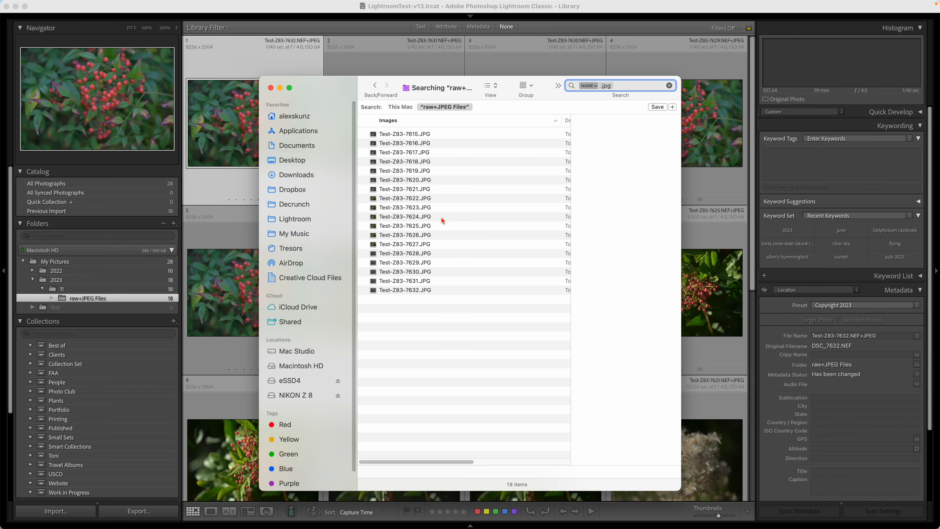
Move all the found JPG files to the Trash, then clear the search and close the Finder window.
click(416, 227)
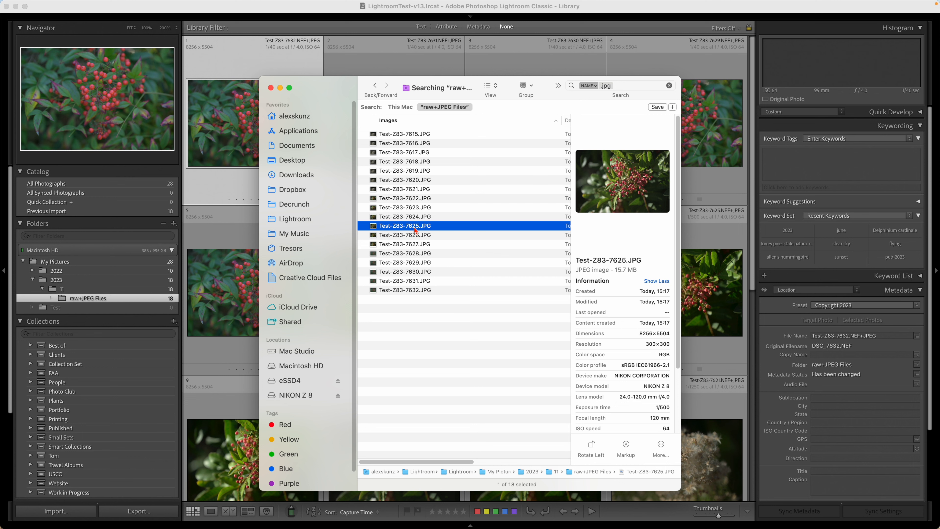
key(super+a)
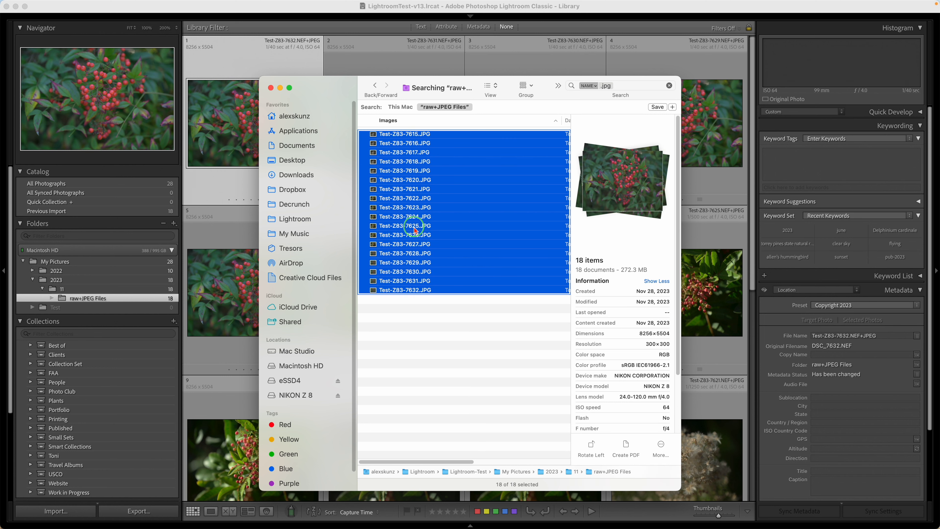
right_click(415, 229)
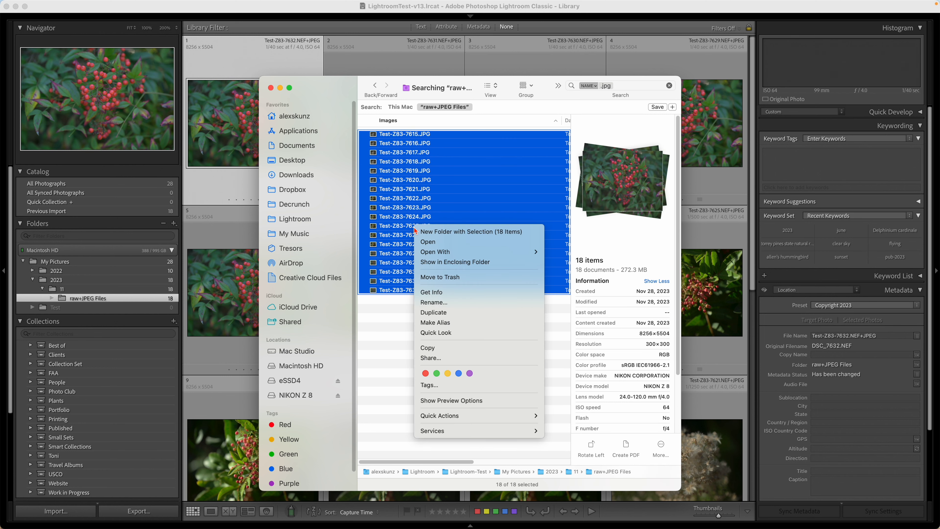
click(460, 280)
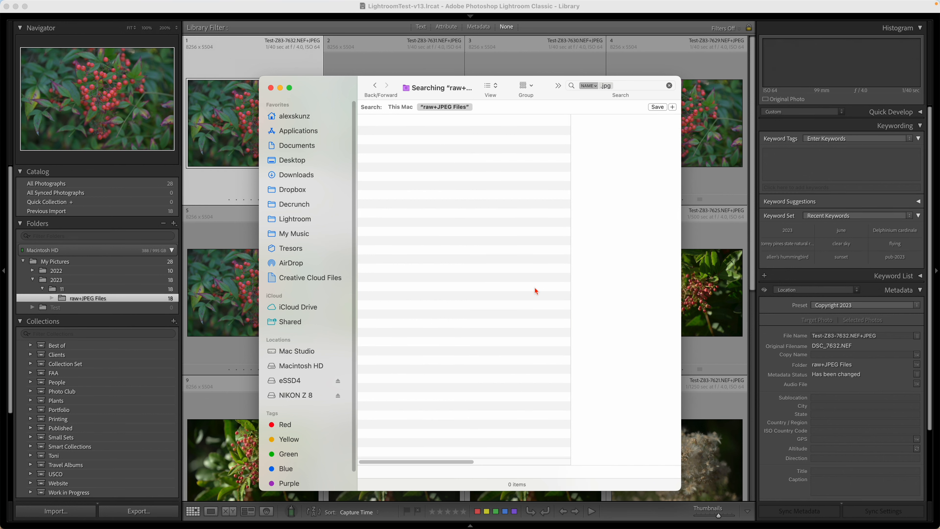
click(670, 86)
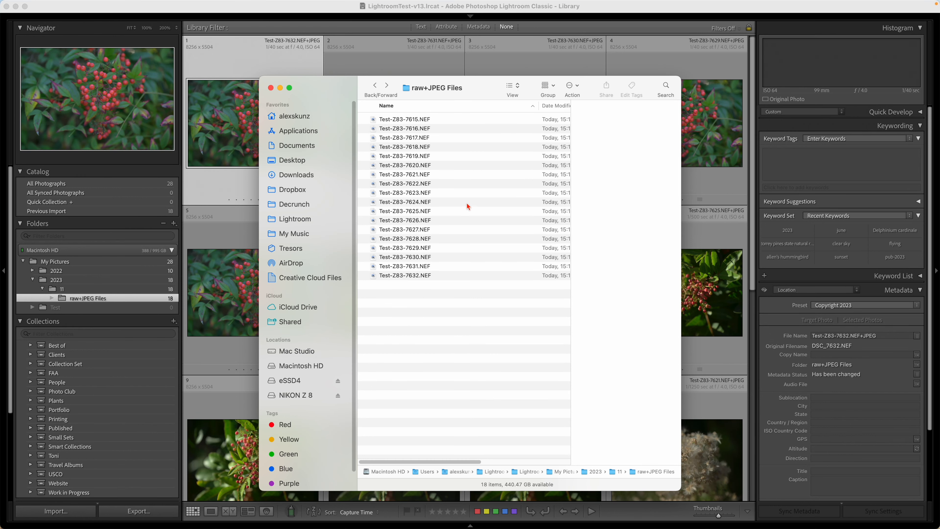
click(271, 88)
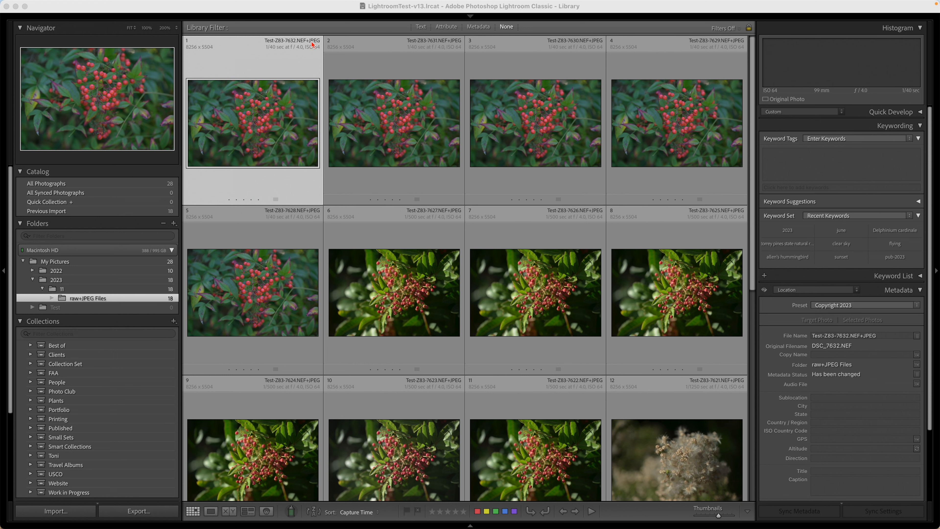
Synchronize the raw+JPEG Files folder with the catalog without scanning for metadata updates.
right_click(102, 302)
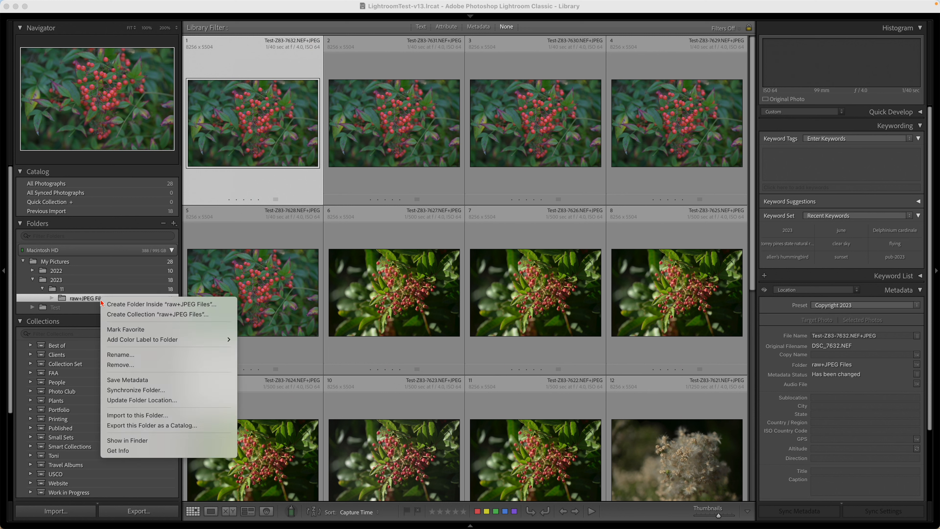
click(222, 390)
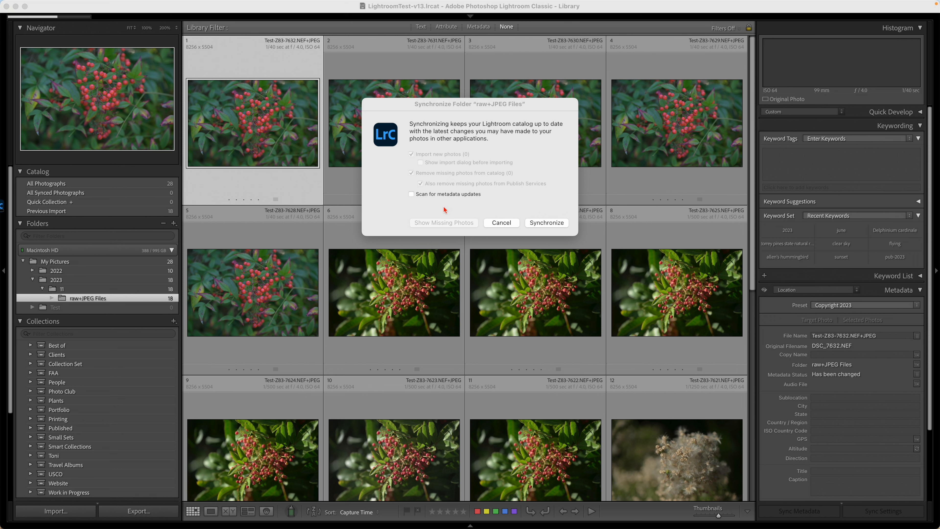
click(425, 204)
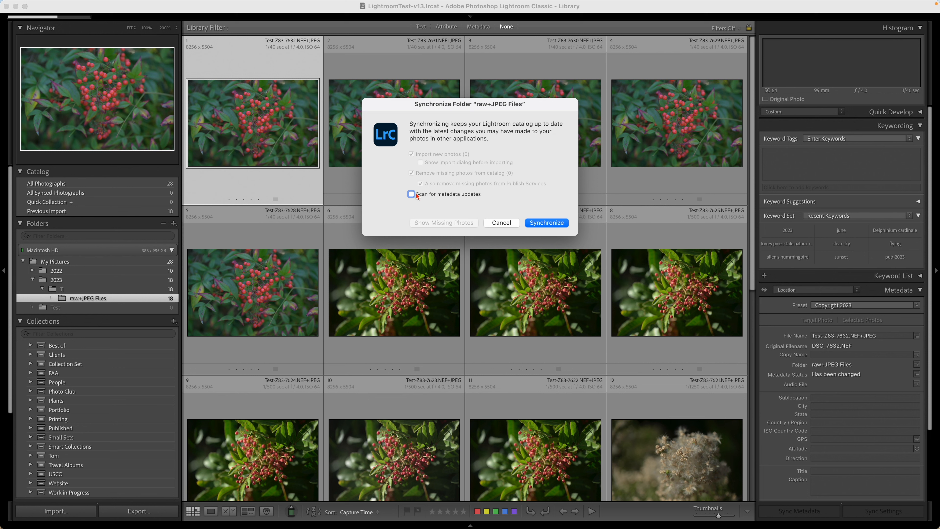
click(556, 223)
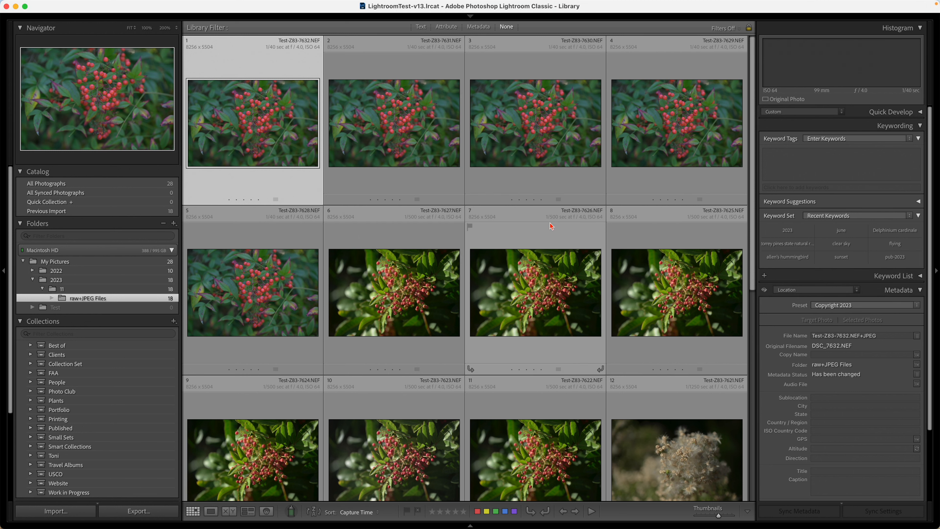